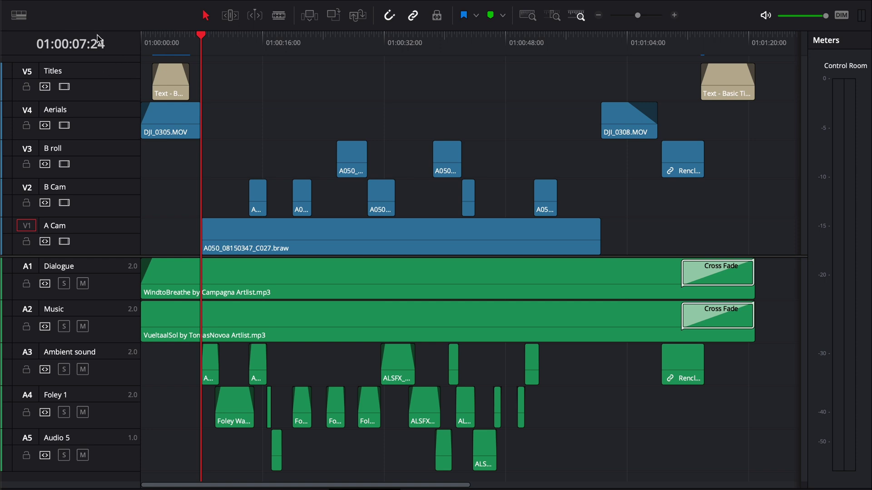
Turn on audio waveforms, drawn as full, centred, non-rectified waveforms.
{"action": "left_click", "coordinate": [18, 16]}
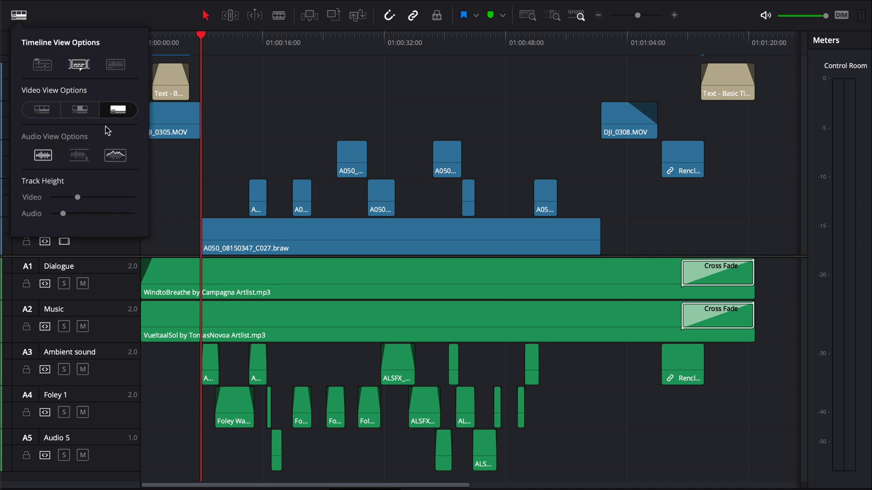
{"action": "left_click", "coordinate": [116, 67]}
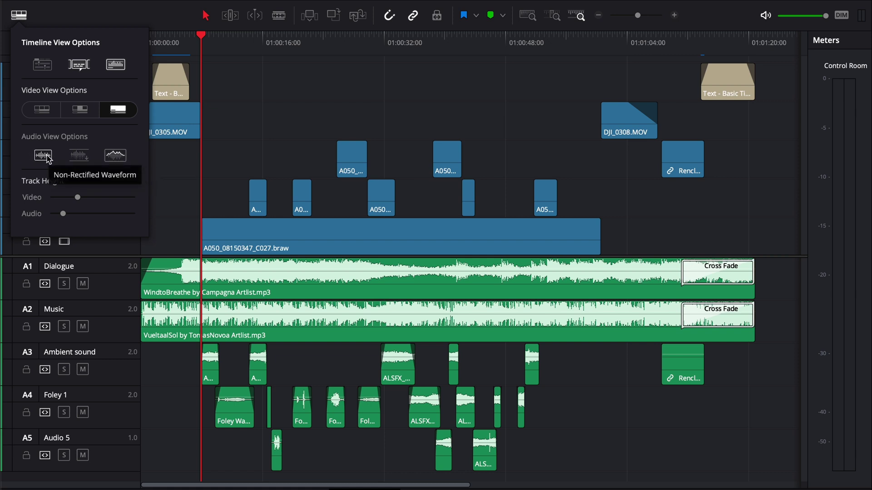
{"action": "left_click", "coordinate": [79, 156]}
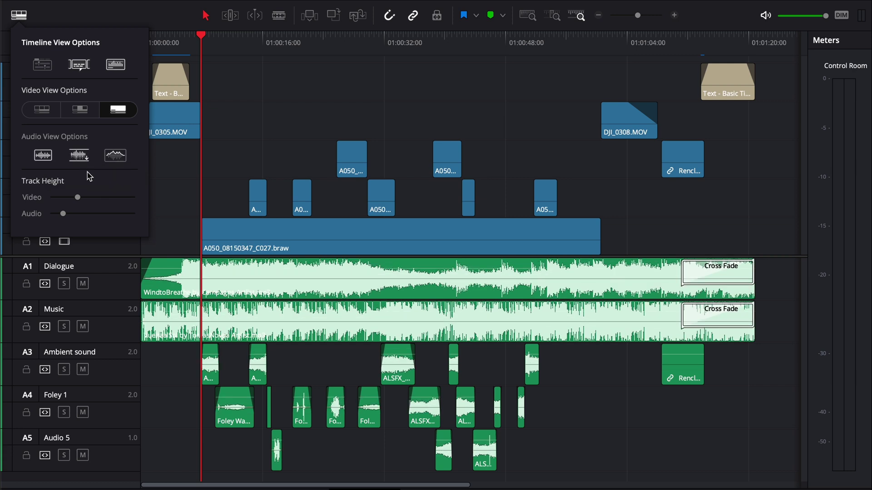
{"action": "left_click", "coordinate": [43, 155]}
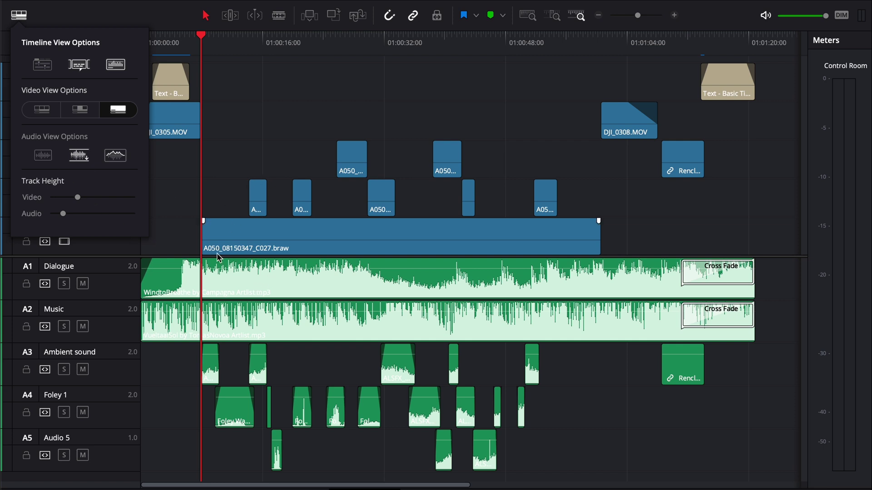
{"action": "left_click", "coordinate": [43, 155]}
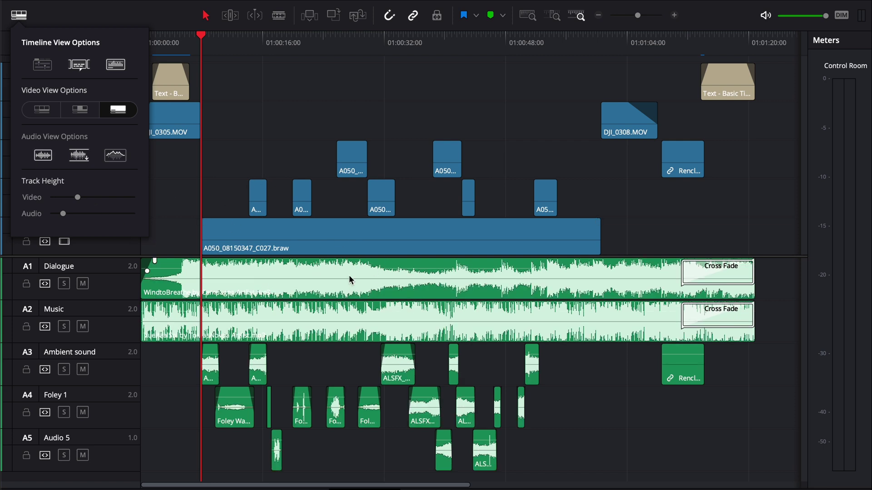
{"action": "key", "text": "ctrl+equal"}
{"action": "key", "text": "ctrl+equal"}
{"action": "key", "text": "ctrl+equal"}
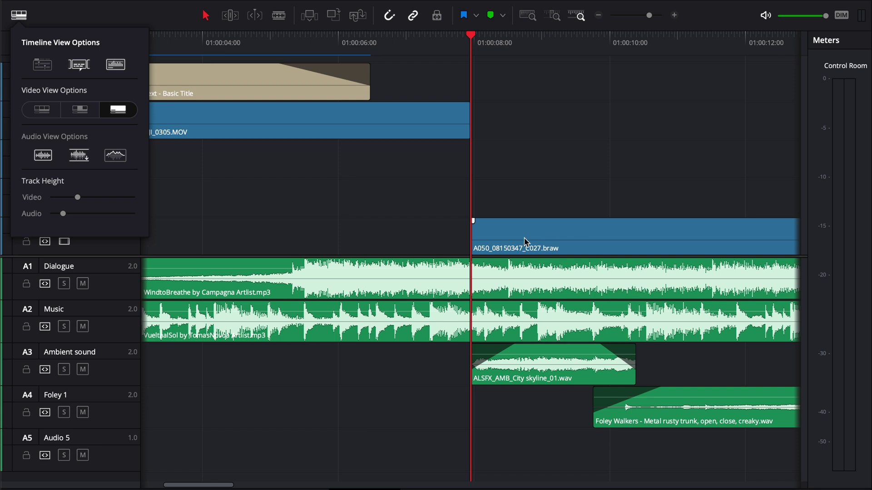
{"action": "key", "text": "ctrl+minus"}
{"action": "key", "text": "ctrl+minus"}
{"action": "key", "text": "ctrl+minus"}
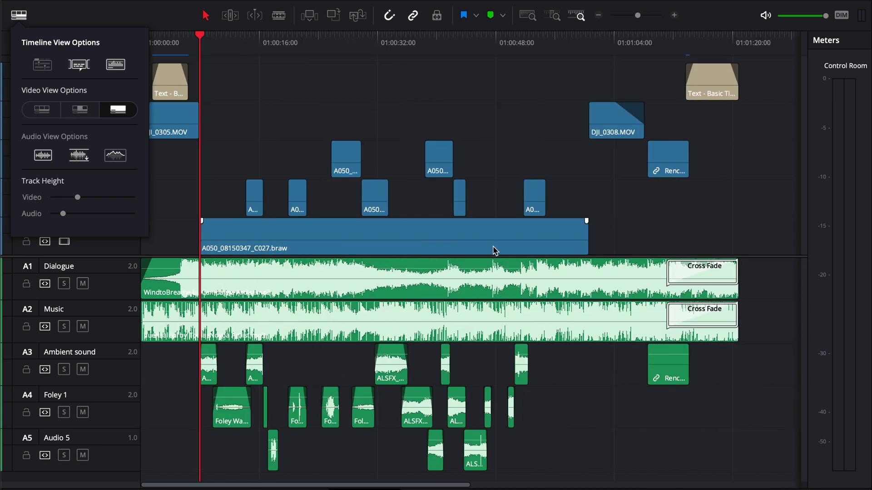
Switch the video clips to filmstrip thumbnails and close Timeline View Options.
{"action": "left_click", "coordinate": [44, 114]}
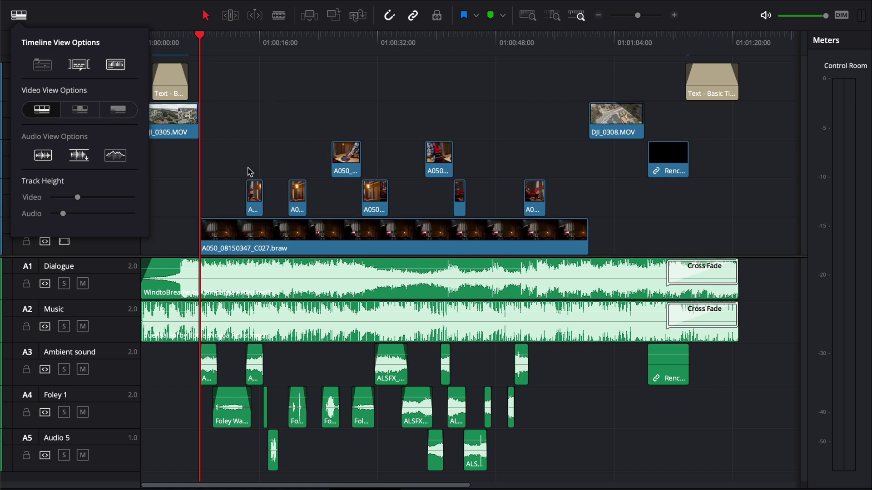
{"action": "left_click", "coordinate": [256, 116]}
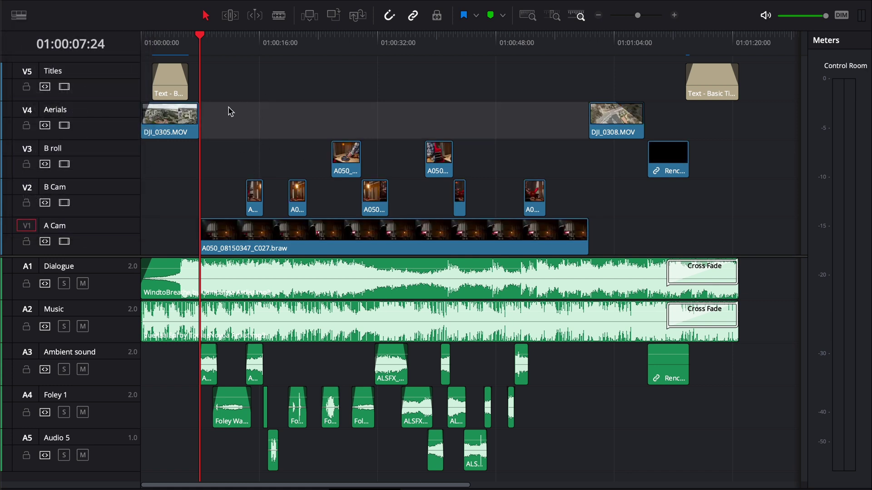
{"action": "scroll", "coordinate": [411, 152], "scroll_direction": "up", "scroll_amount": 5}
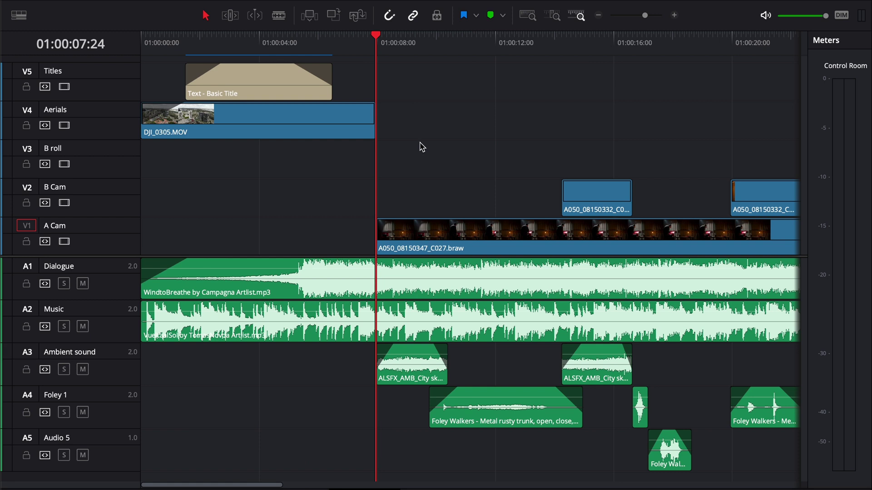
{"action": "scroll", "coordinate": [490, 151], "scroll_direction": "down", "scroll_amount": 2}
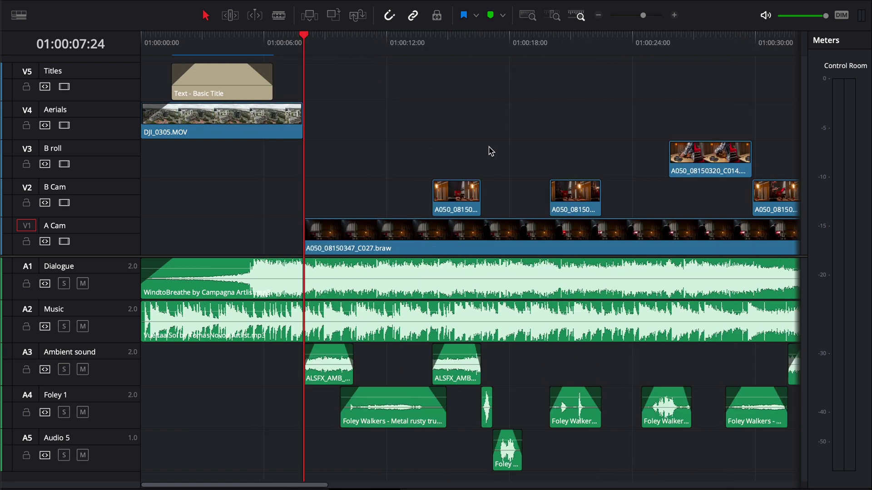
{"action": "scroll", "coordinate": [527, 104], "scroll_direction": "right", "scroll_amount": 5}
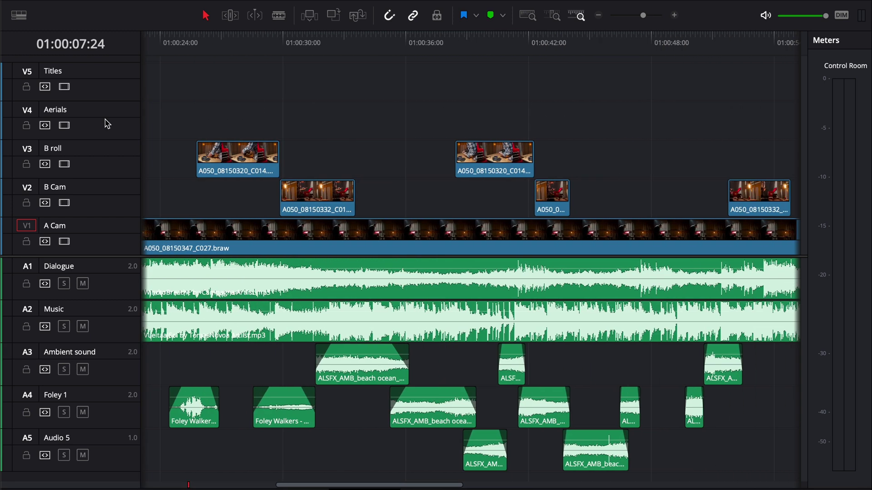
{"action": "scroll", "coordinate": [452, 121], "scroll_direction": "left", "scroll_amount": 4}
{"action": "scroll", "coordinate": [320, 130], "scroll_direction": "down", "scroll_amount": 3}
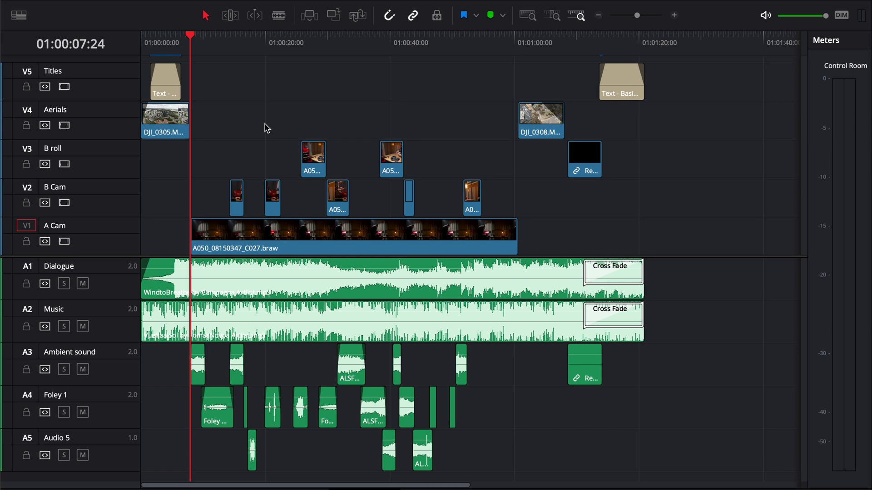
{"action": "scroll", "coordinate": [267, 129], "scroll_direction": "up", "scroll_amount": 3}
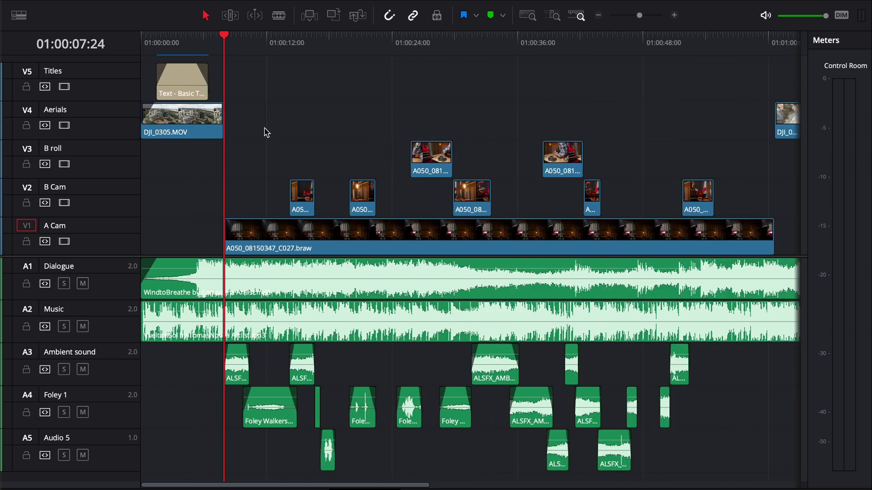
{"action": "scroll", "coordinate": [266, 132], "scroll_direction": "down", "scroll_amount": 3}
{"action": "scroll", "coordinate": [265, 134], "scroll_direction": "up", "scroll_amount": 2}
{"action": "scroll", "coordinate": [262, 133], "scroll_direction": "up", "scroll_amount": 1}
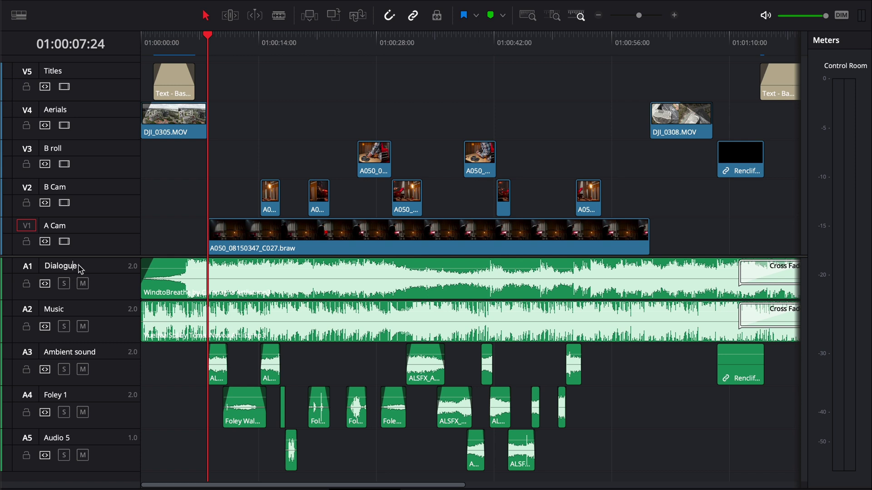
Rename the A5 track header from 'Audio 5' to 'Foley 2'.
{"action": "left_click_drag", "start_coordinate": [79, 269], "coordinate": [44, 268]}
{"action": "double_click", "coordinate": [63, 439]}
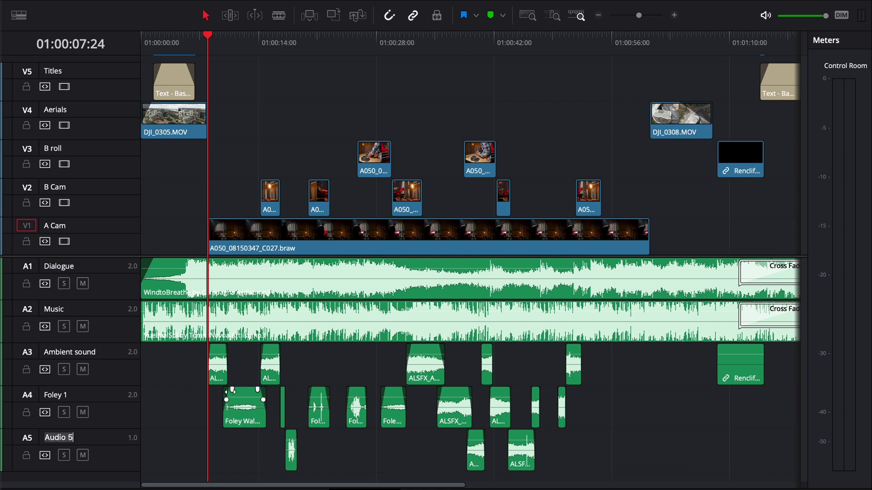
{"action": "type", "text": "Foley 2"}
{"action": "key", "text": "Return"}
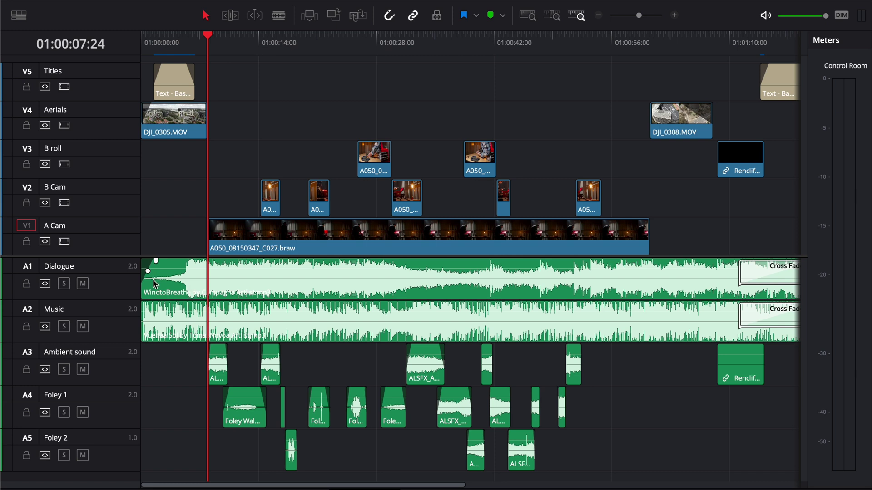
Colour the A Cam and Dialogue tracks orange and the B Cam track yellow.
{"action": "right_click", "coordinate": [106, 230]}
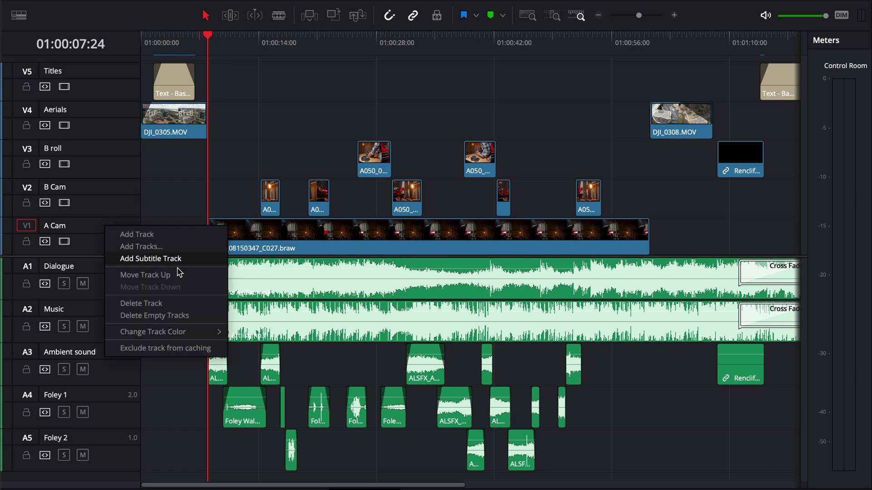
{"action": "mouse_move", "coordinate": [167, 334]}
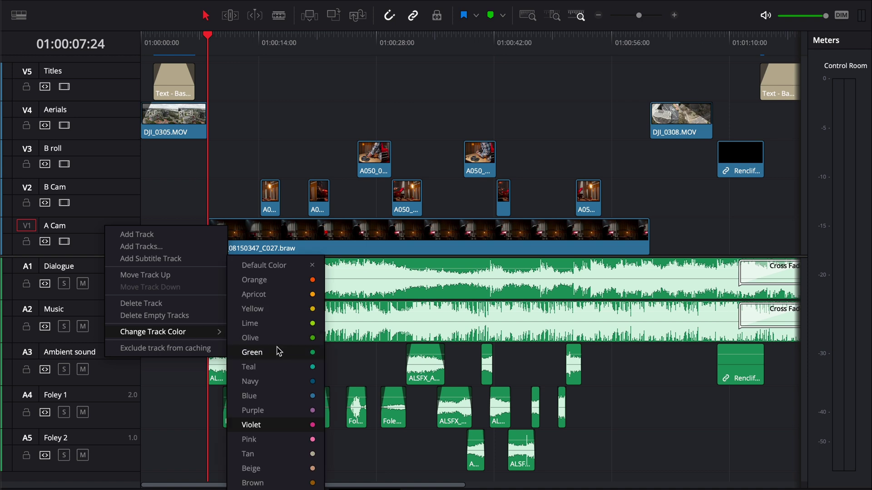
{"action": "left_click", "coordinate": [274, 284]}
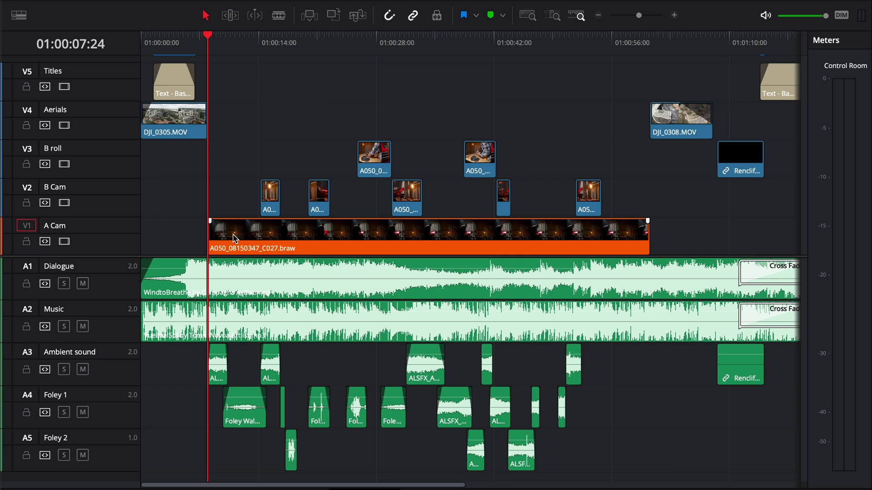
{"action": "right_click", "coordinate": [114, 284]}
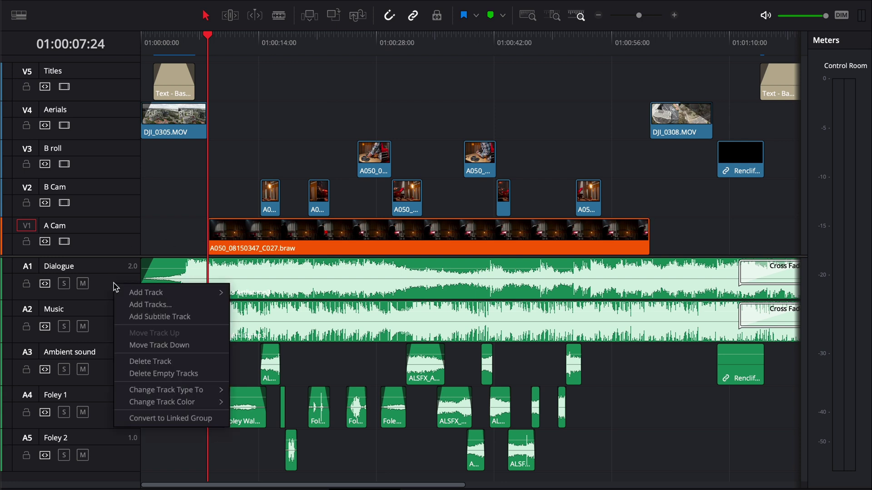
{"action": "mouse_move", "coordinate": [192, 405]}
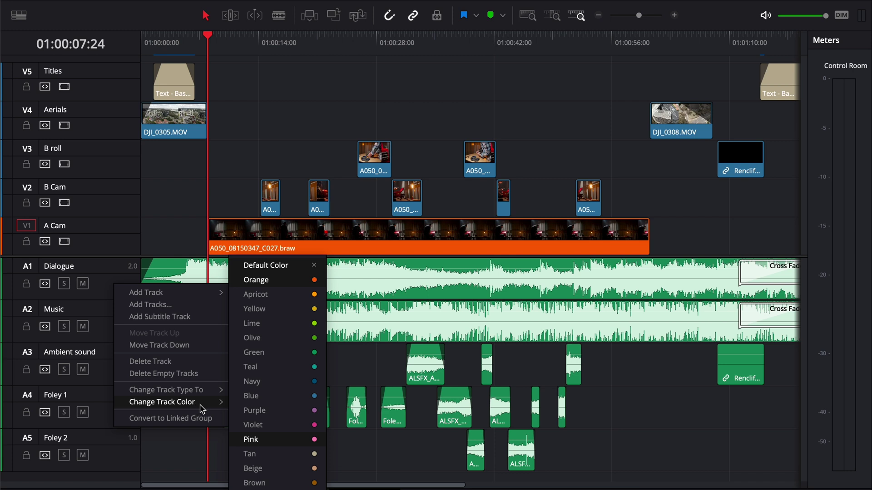
{"action": "left_click", "coordinate": [280, 296]}
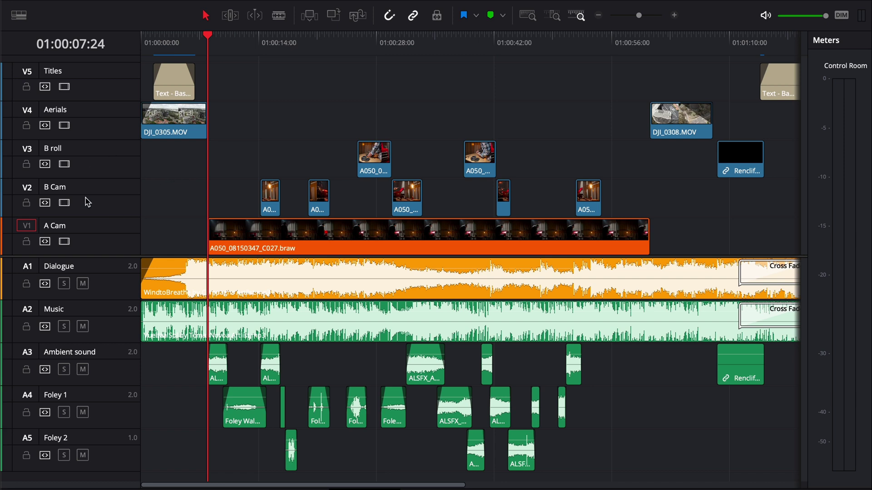
{"action": "right_click", "coordinate": [104, 189]}
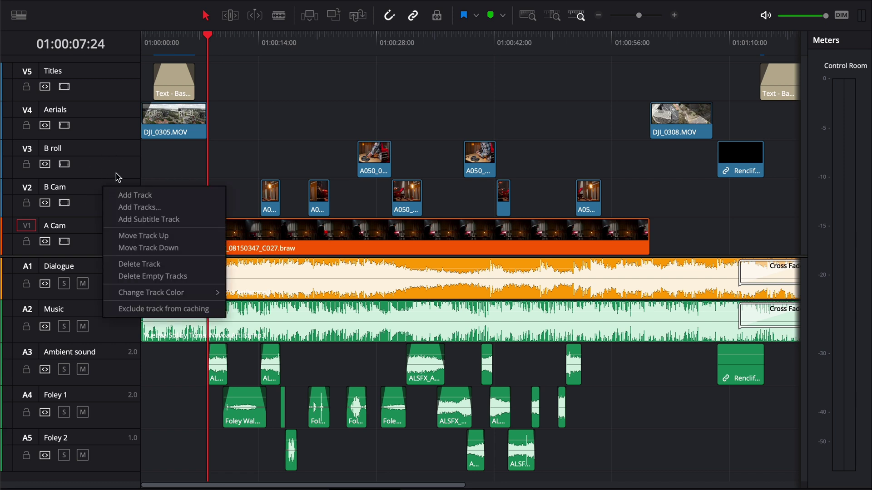
{"action": "mouse_move", "coordinate": [212, 292]}
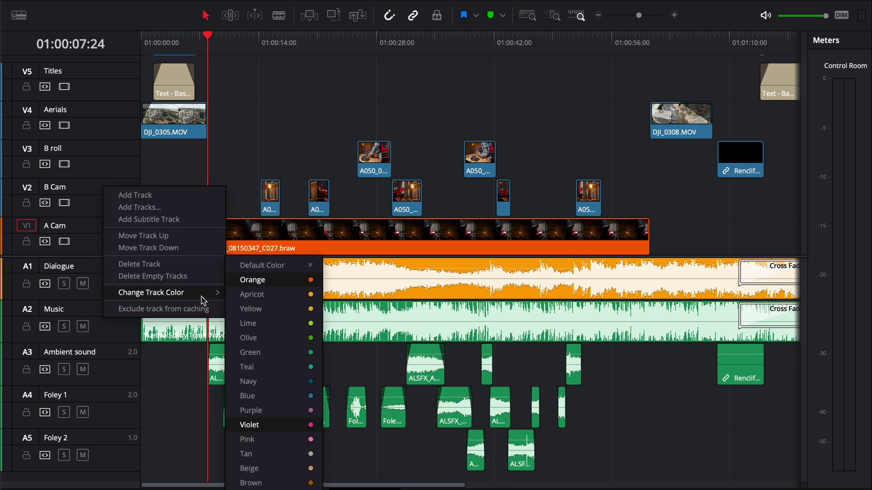
{"action": "left_click", "coordinate": [271, 310]}
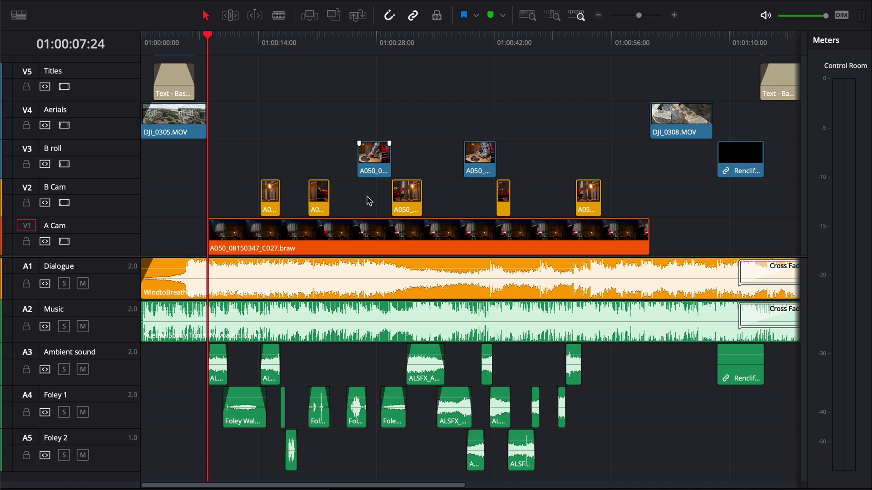
Colour the Aerials track pink and the Music track teal.
{"action": "right_click", "coordinate": [91, 112]}
{"action": "mouse_move", "coordinate": [152, 216]}
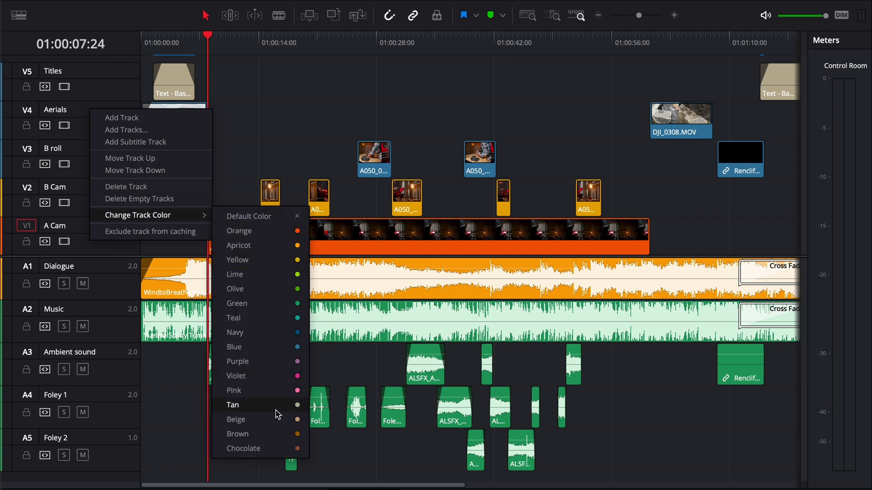
{"action": "left_click", "coordinate": [278, 396]}
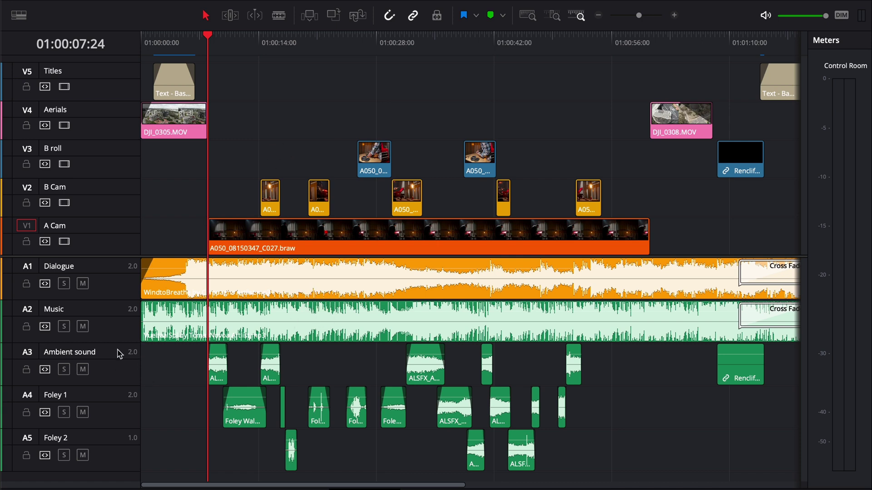
{"action": "right_click", "coordinate": [114, 374]}
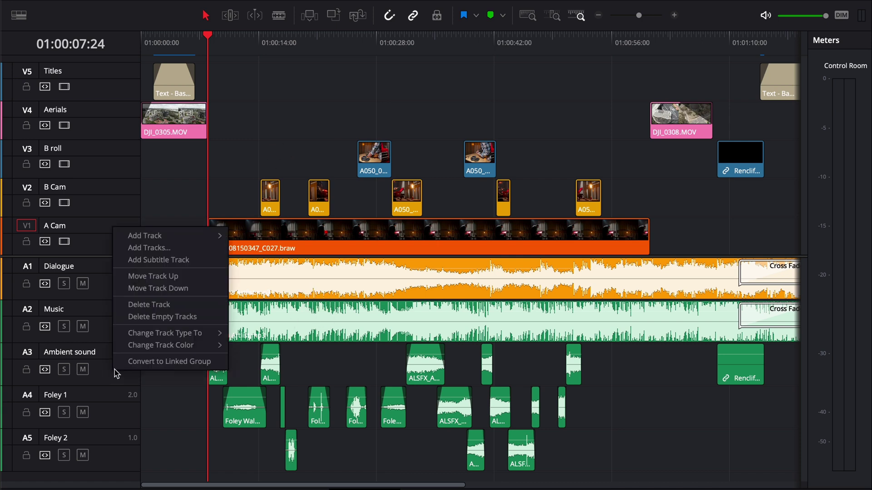
{"action": "mouse_move", "coordinate": [188, 348]}
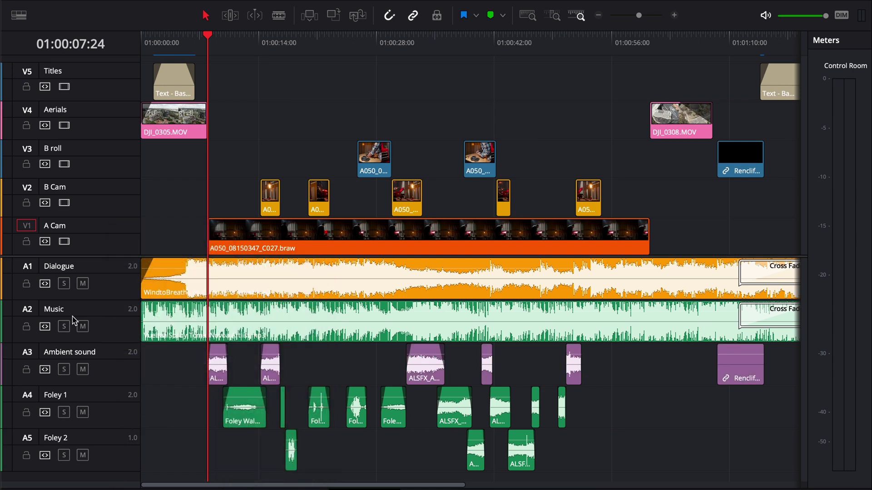
{"action": "right_click", "coordinate": [112, 326]}
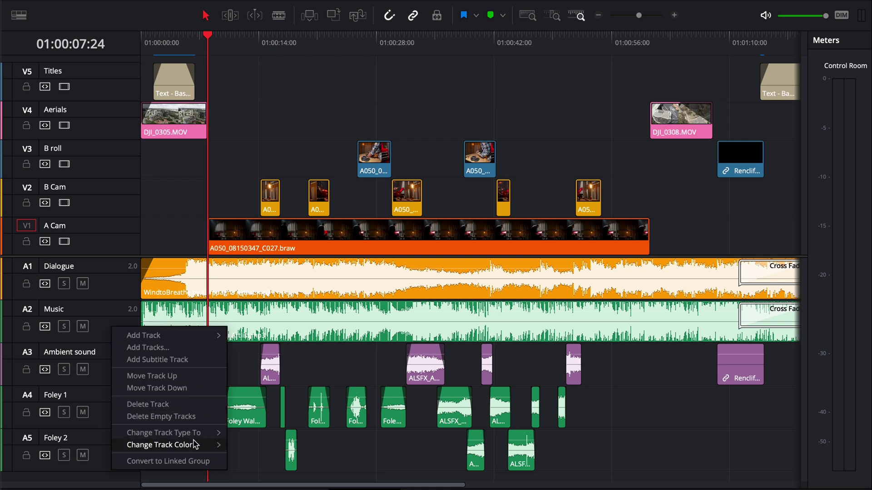
{"action": "mouse_move", "coordinate": [195, 445]}
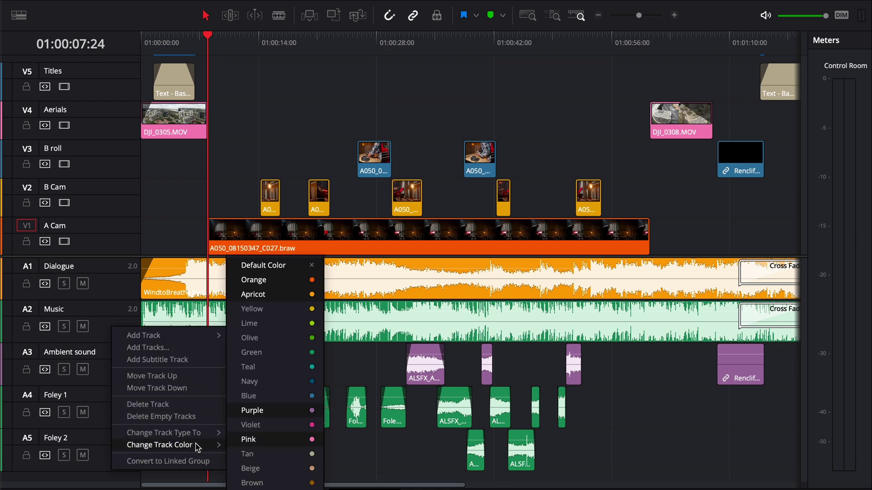
{"action": "left_click", "coordinate": [272, 367]}
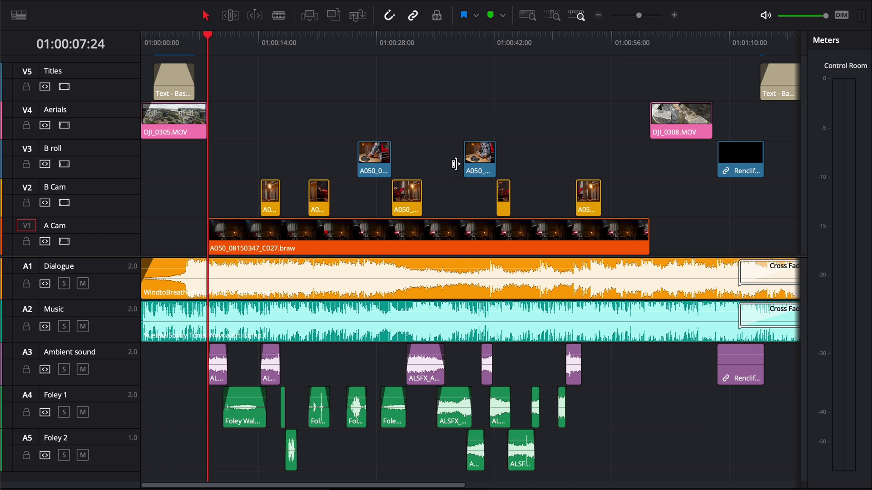
{"action": "key", "text": "ctrl+minus"}
{"action": "key", "text": "ctrl+minus"}
{"action": "key", "text": "ctrl+equal"}
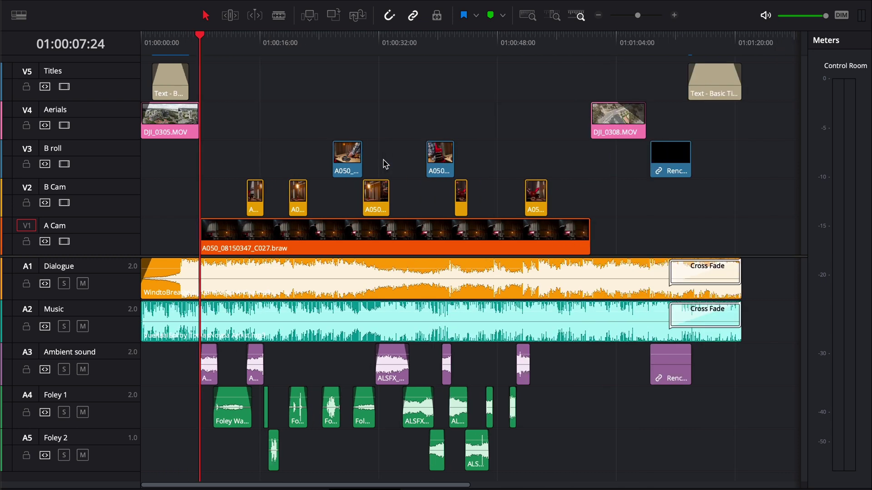
Reduce the video track height with the slider in Timeline View Options.
{"action": "left_click", "coordinate": [19, 15]}
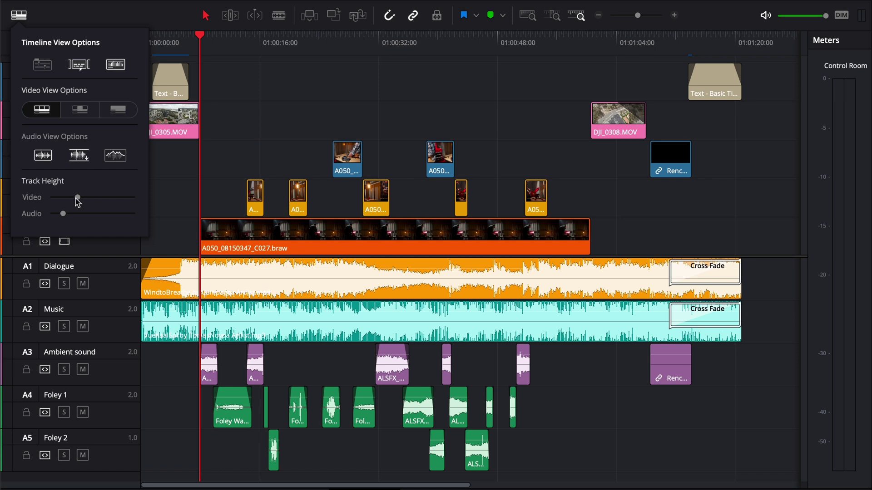
{"action": "left_click_drag", "start_coordinate": [77, 199], "coordinate": [55, 212]}
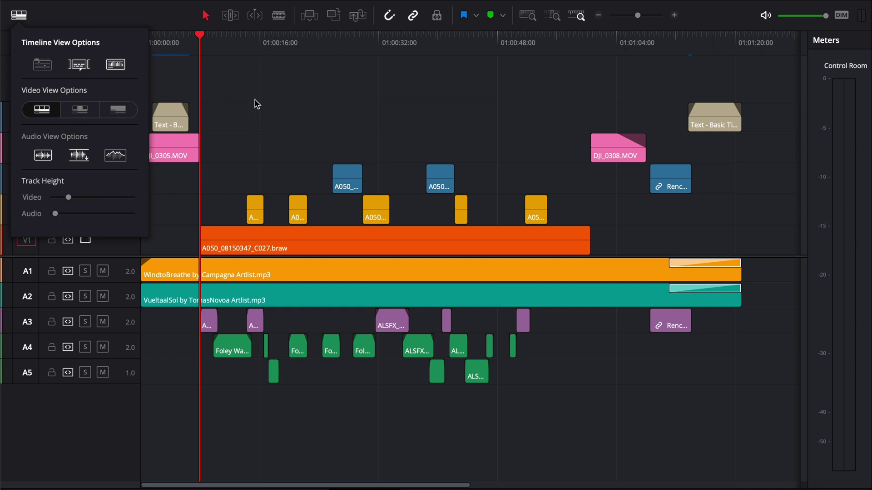
Close the view options and lock the A2 Music track.
{"action": "left_click", "coordinate": [238, 91]}
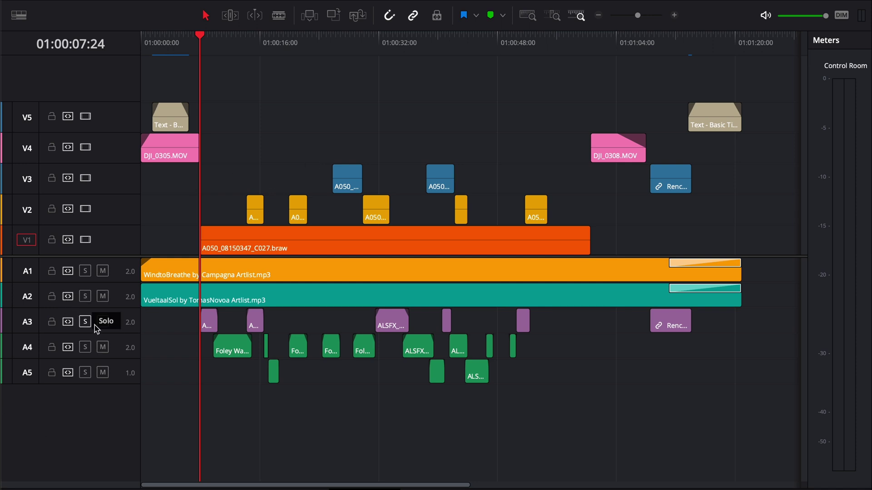
{"action": "left_click", "coordinate": [51, 298]}
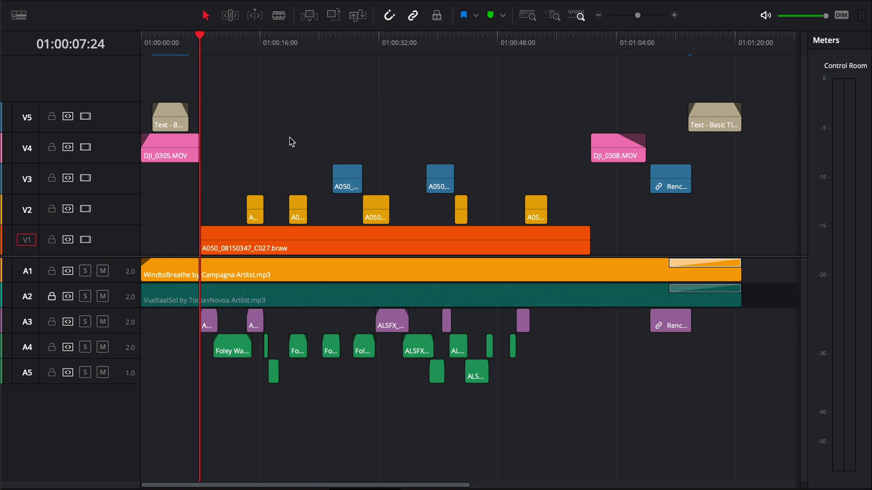